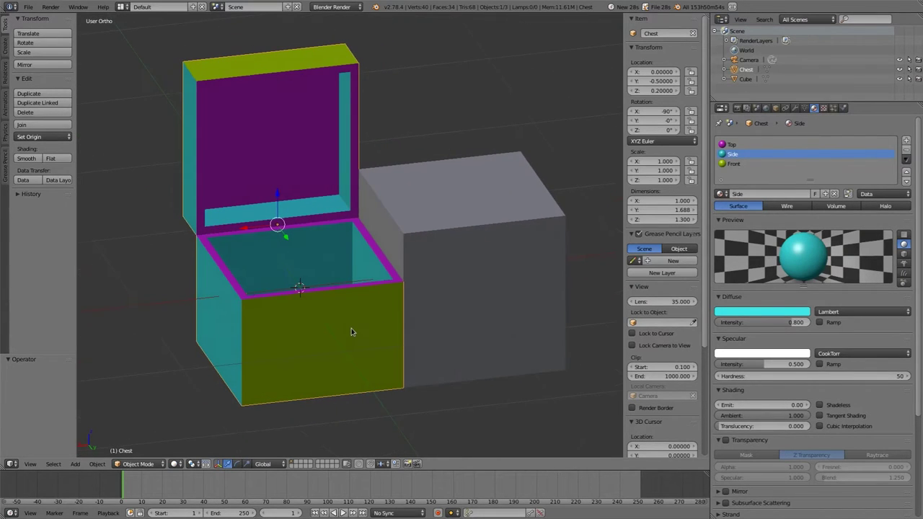
# Select the plain grey cube beside the open chest and orbit the view slightly.
pyautogui.rightClick(465, 278)
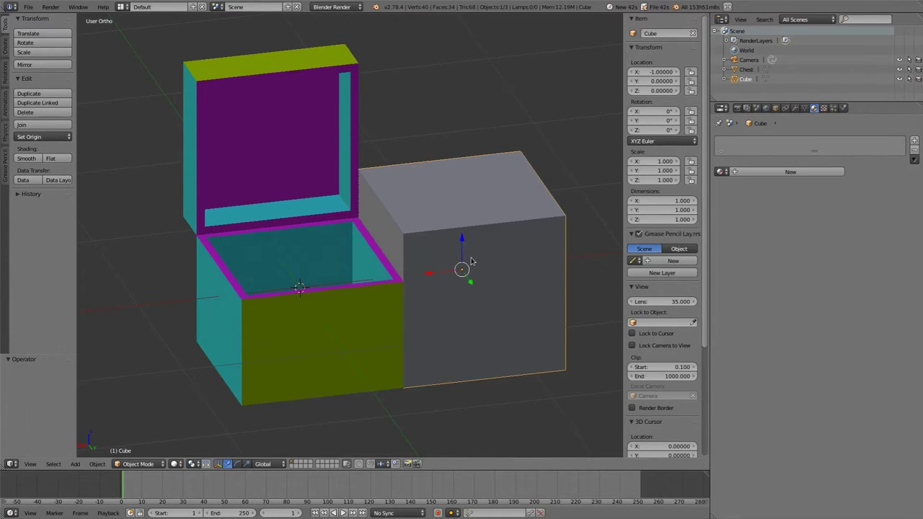
pyautogui.moveTo(468, 278)
pyautogui.mouseDown(button='middle')
pyautogui.moveTo(495, 274)
pyautogui.moveTo(483, 279)
pyautogui.mouseUp(button='middle')
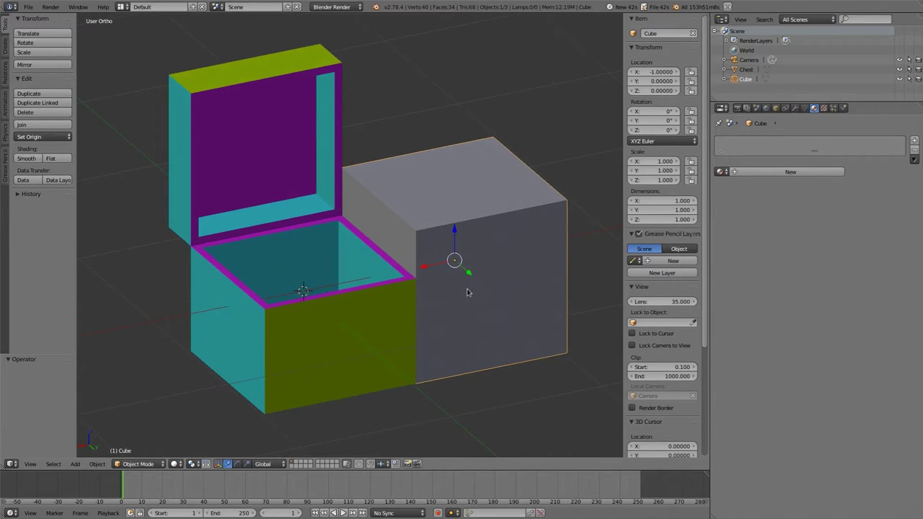
# Cycle the viewport through Texture, Solid and Wireframe shading, ending on Texture.
pyautogui.press('z')
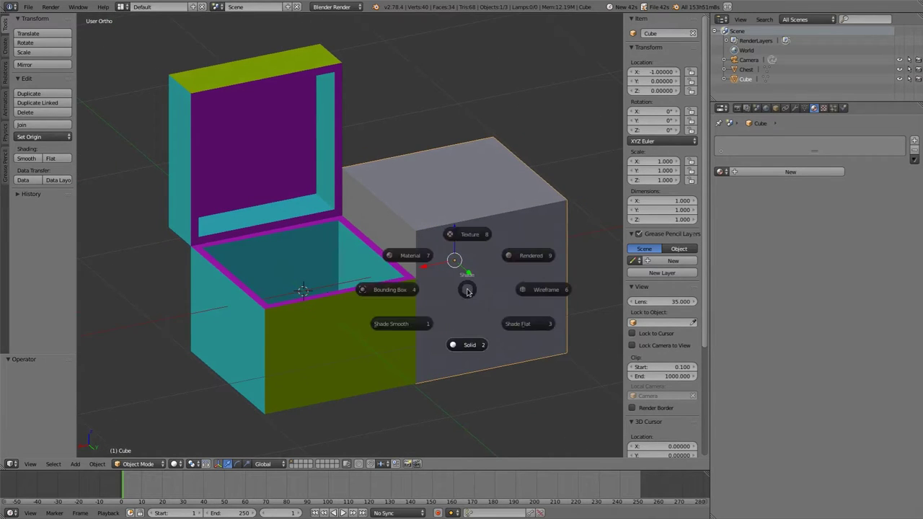
pyautogui.click(465, 241)
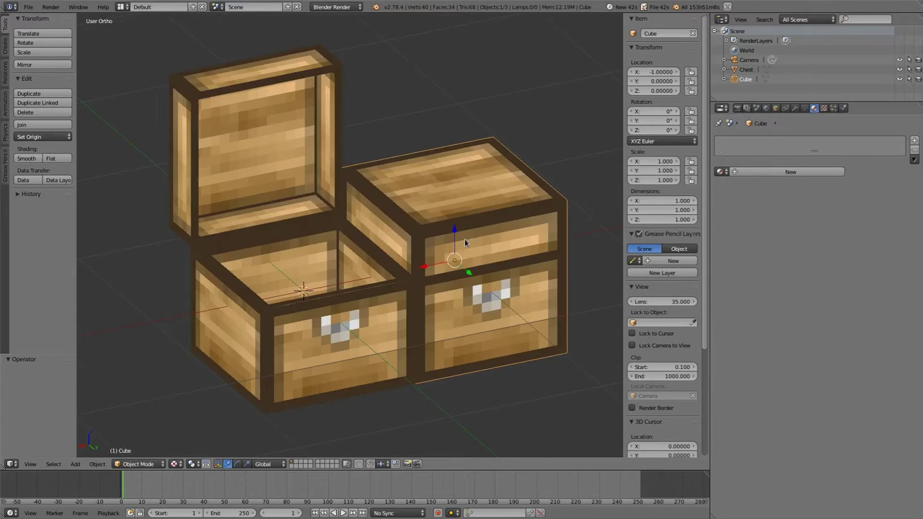
pyautogui.press('z')
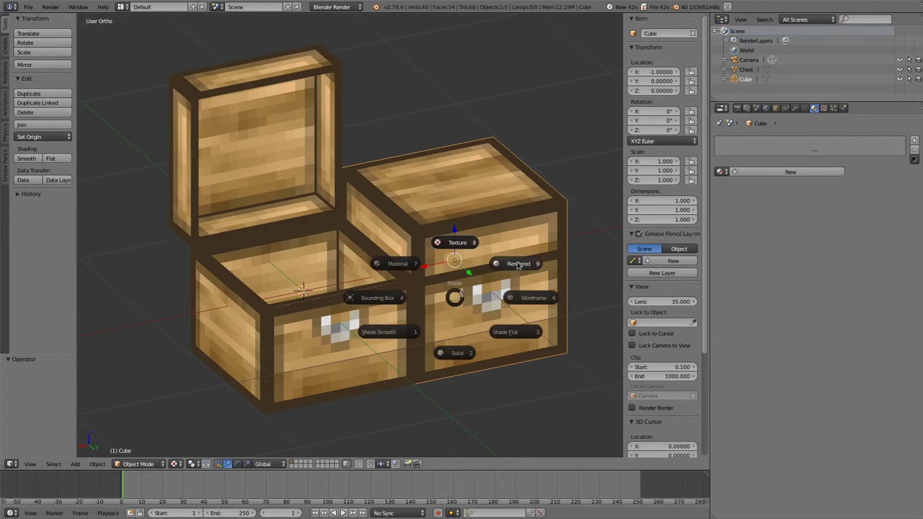
pyautogui.click(456, 356)
pyautogui.press('z')
pyautogui.click(515, 350)
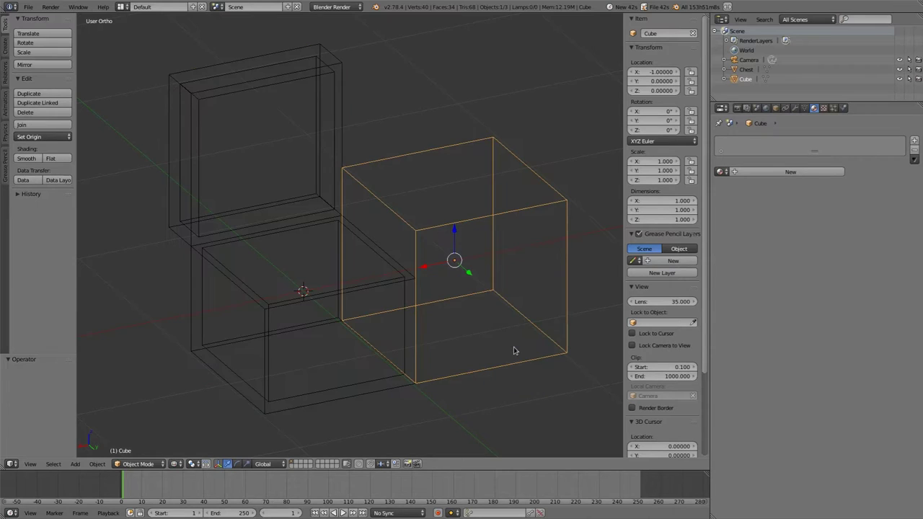
pyautogui.press('z')
pyautogui.click(518, 294)
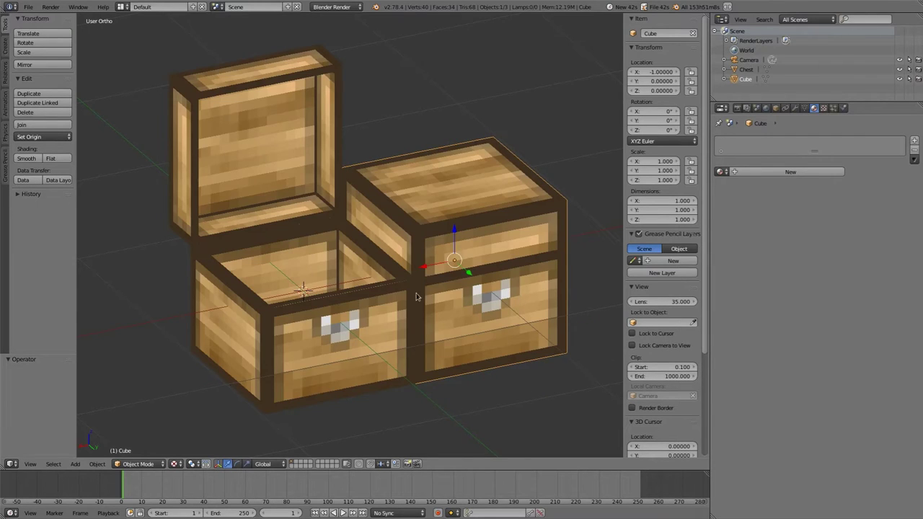
# Select the open chest, make its Top material slot active and return to Solid shading.
pyautogui.rightClick(397, 307)
pyautogui.press('z')
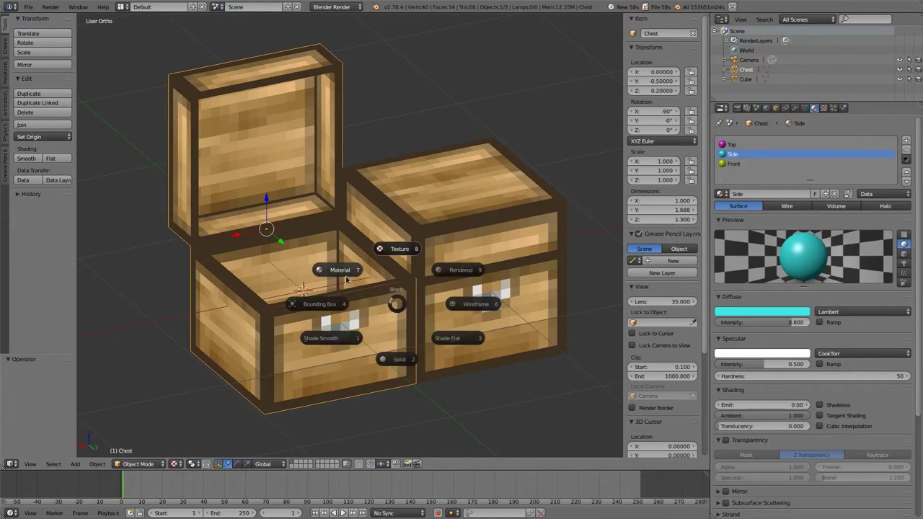
pyautogui.click(345, 280)
pyautogui.press('z')
pyautogui.click(347, 228)
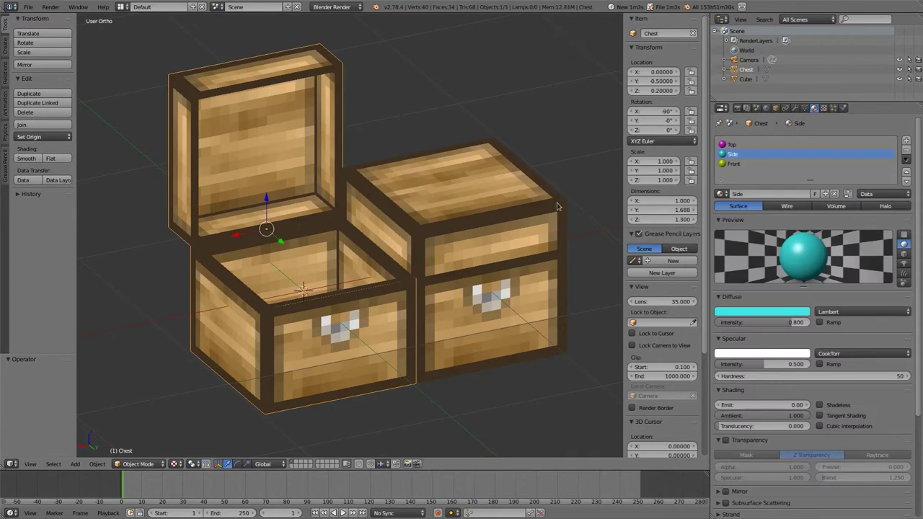
pyautogui.click(738, 146)
pyautogui.press('z')
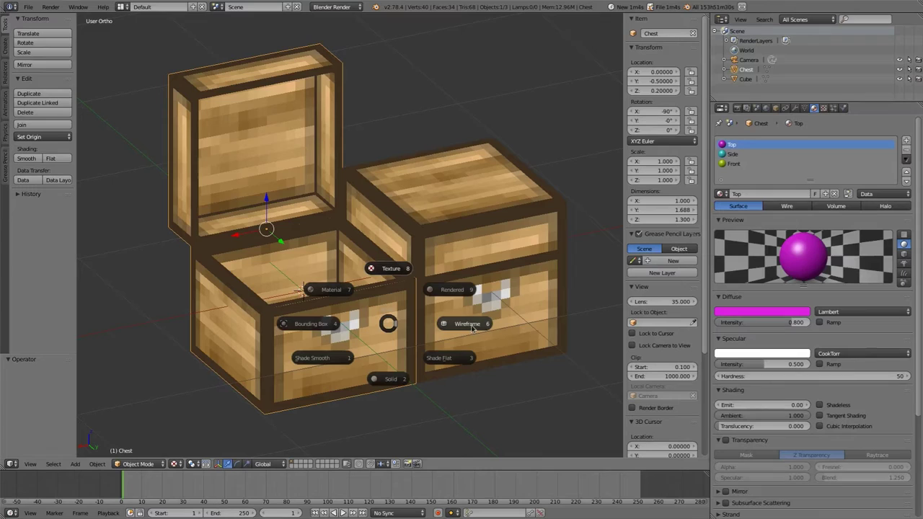
pyautogui.click(393, 379)
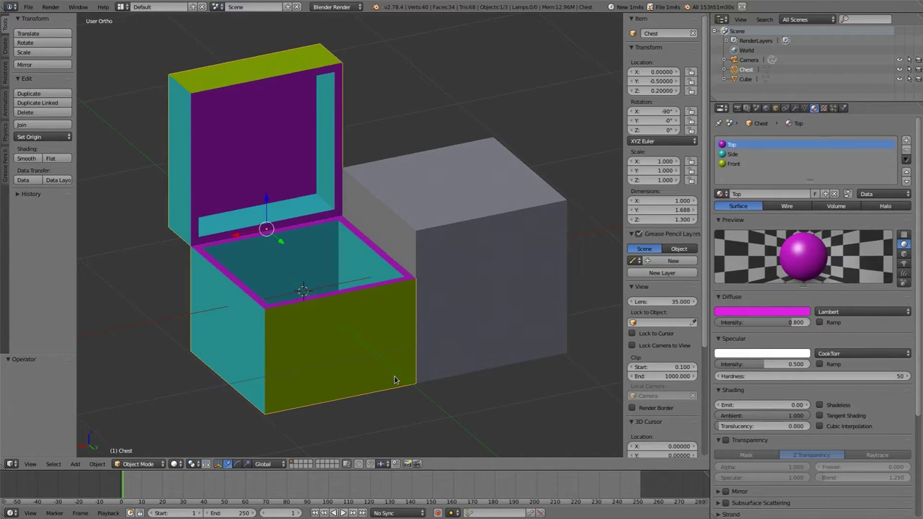
# Select the cube, enter Edit Mode and select its top face.
pyautogui.moveTo(271, 248); pyautogui.dragTo(454, 185, button='middle')
pyautogui.rightClick(453, 185)
pyautogui.press('Tab')
pyautogui.click(488, 213)
pyautogui.moveTo(488, 213); pyautogui.dragTo(396, 227, button='middle')
pyautogui.rightClick(396, 227)
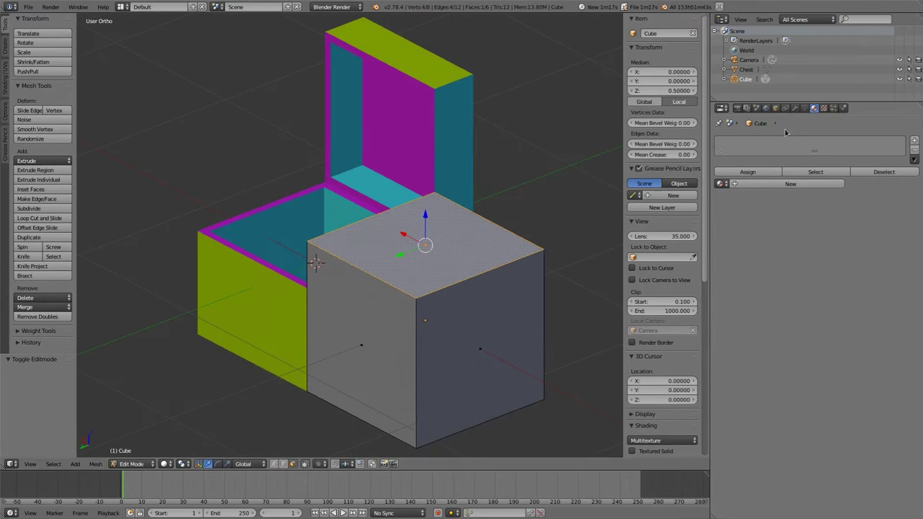
# Add material slots to the cube and put the Top material in the first slot.
pyautogui.click(914, 141)
pyautogui.click(914, 140)
pyautogui.click(915, 140)
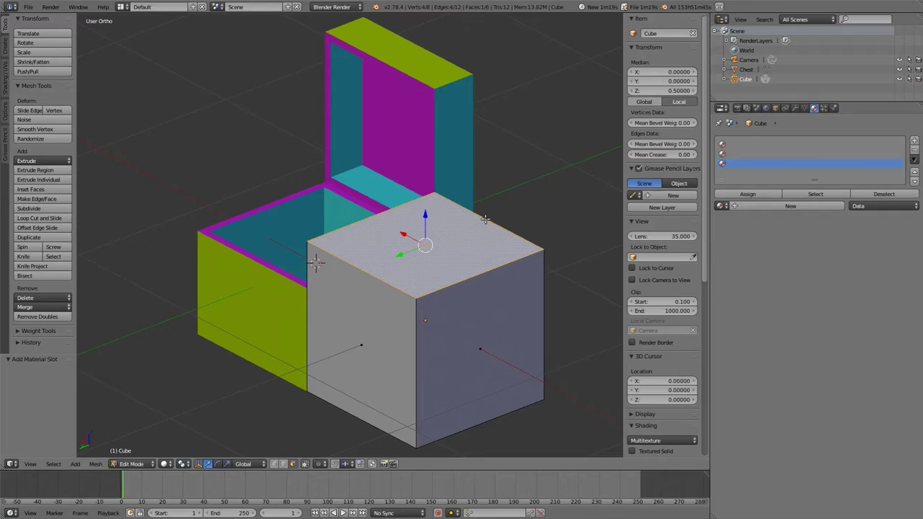
pyautogui.click(742, 144)
pyautogui.click(720, 207)
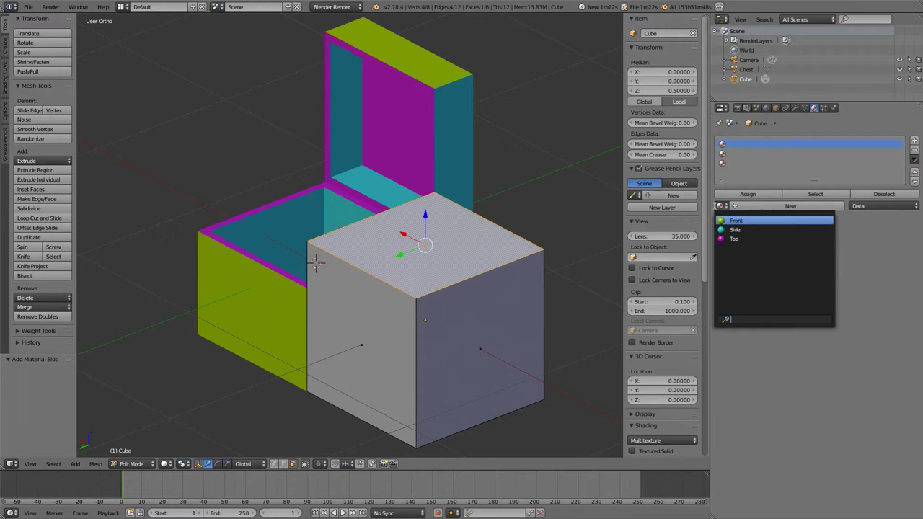
pyautogui.click(743, 240)
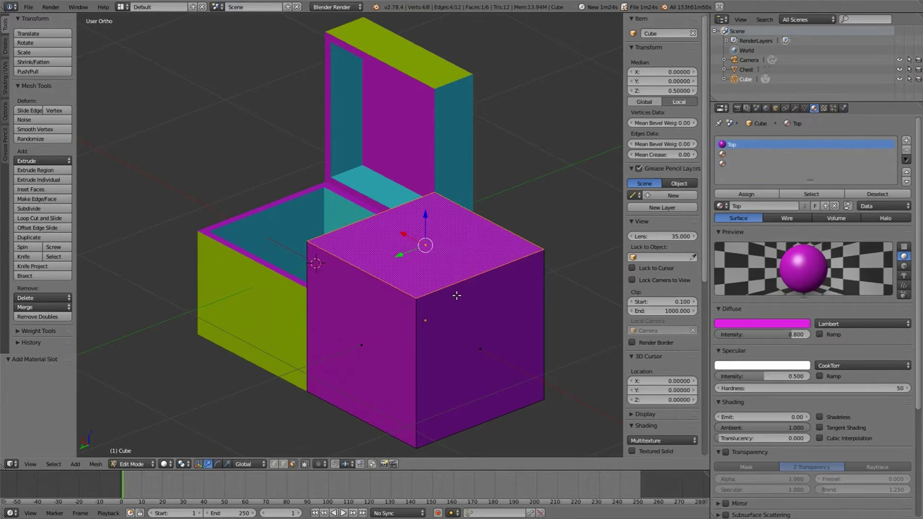
# Select the cube's side faces and assign them the Side material in slot two.
pyautogui.moveTo(464, 325); pyautogui.dragTo(293, 267, button='middle')
pyautogui.rightClick(537, 273)
pyautogui.keyDown('shift'); pyautogui.rightClick(282, 296); pyautogui.keyUp('shift')
pyautogui.keyDown('shift'); pyautogui.rightClick(355, 213); pyautogui.keyUp('shift')
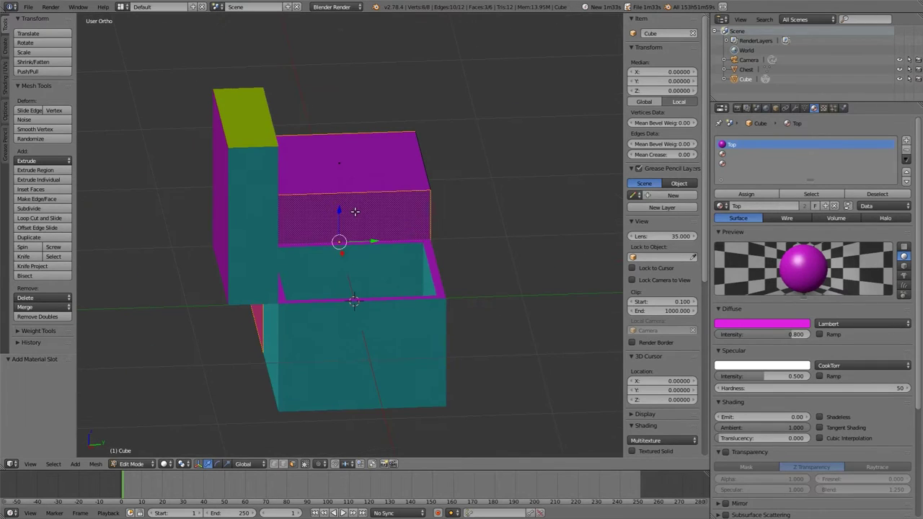
pyautogui.click(729, 154)
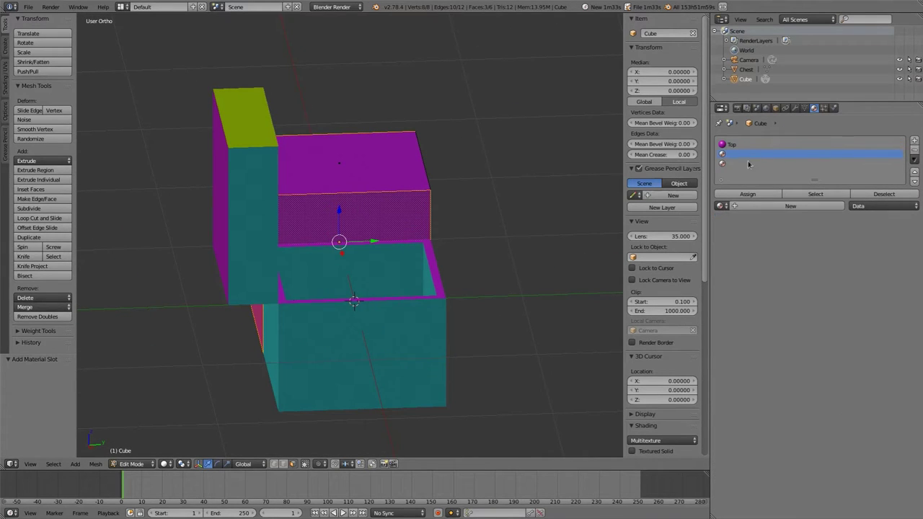
pyautogui.click(726, 207)
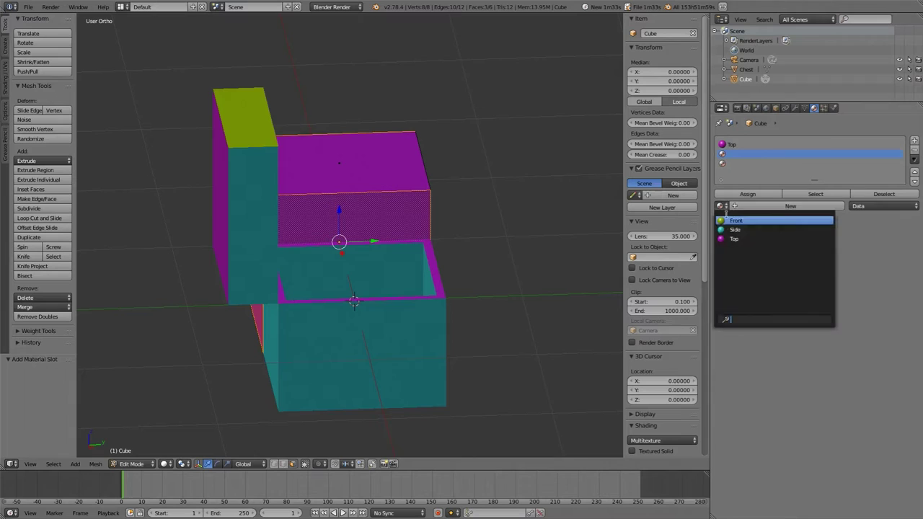
pyautogui.click(747, 221)
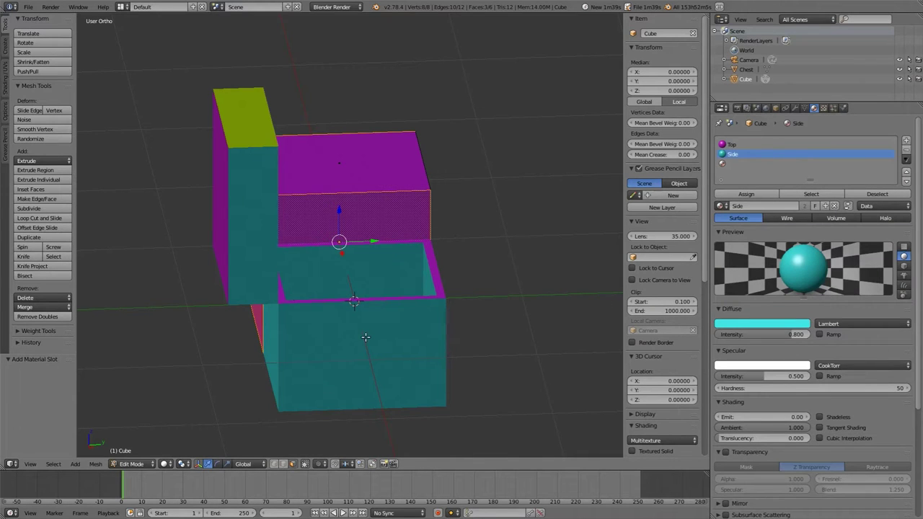
pyautogui.moveTo(387, 330); pyautogui.dragTo(147, 326, button='middle')
pyautogui.moveTo(379, 333); pyautogui.dragTo(168, 334, button='middle')
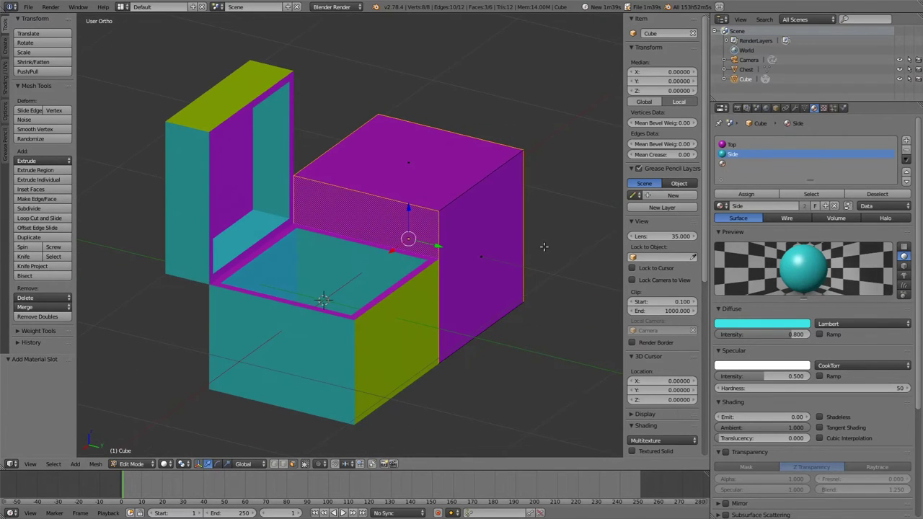
pyautogui.click(747, 194)
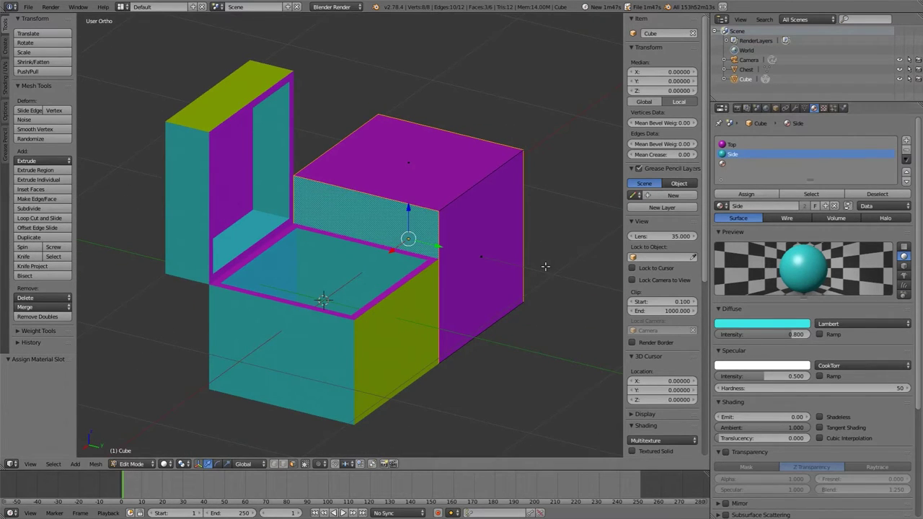
# Assign the Front material in slot three to the cube's front face, then deselect all.
pyautogui.rightClick(498, 262)
pyautogui.moveTo(480, 257); pyautogui.dragTo(440, 270, button='middle')
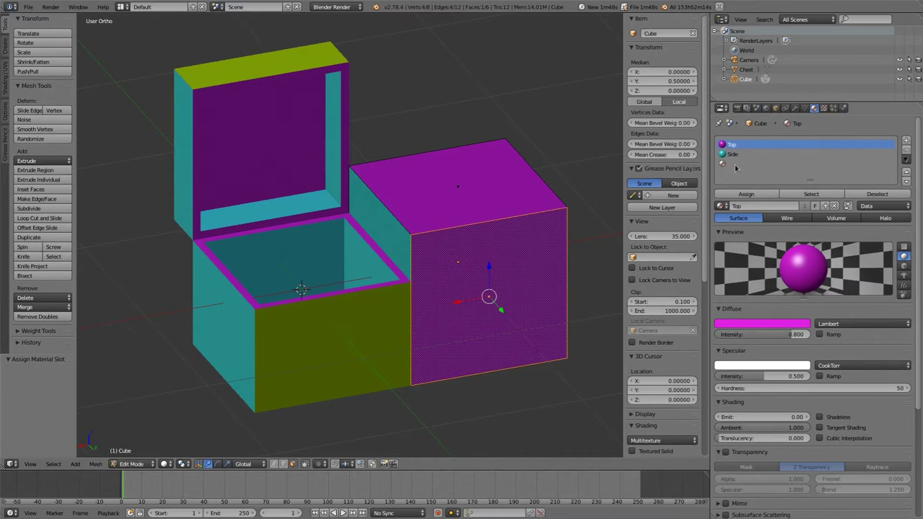
pyautogui.click(739, 165)
pyautogui.click(722, 206)
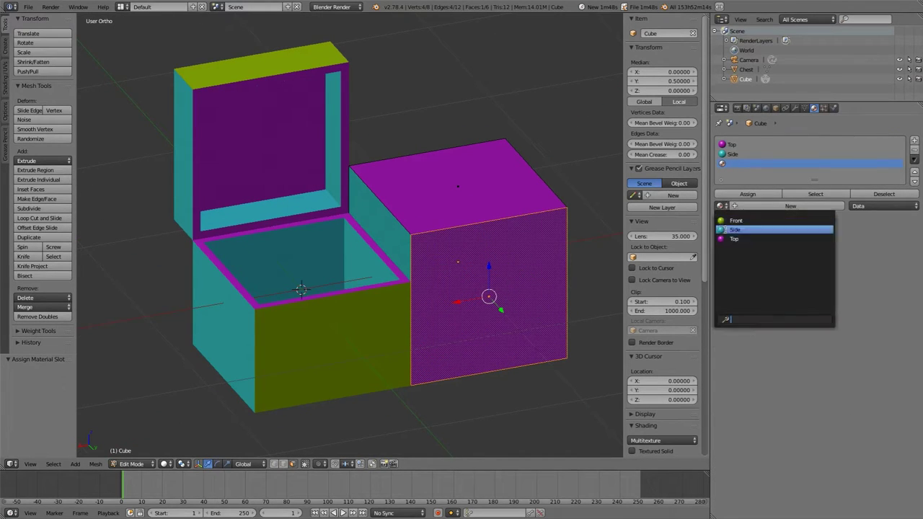
pyautogui.click(736, 221)
pyautogui.click(747, 194)
pyautogui.press('a')
# Back in Object Mode, select the chest, activate its Front slot and enter Edit Mode.
pyautogui.press('Tab')
pyautogui.click(442, 312)
pyautogui.moveTo(491, 288)
pyautogui.mouseDown(button='middle')
pyautogui.moveTo(411, 267)
pyautogui.moveTo(492, 287)
pyautogui.mouseUp(button='middle')
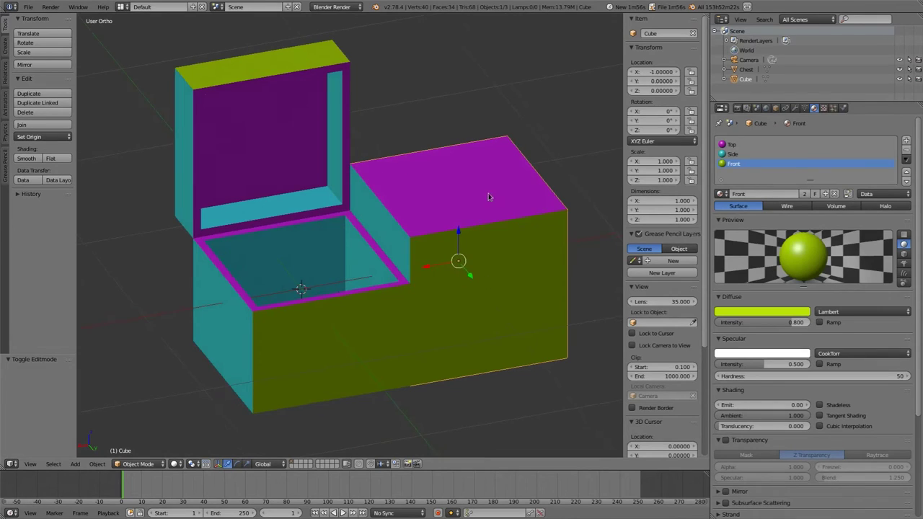
pyautogui.moveTo(304, 278); pyautogui.dragTo(331, 282, button='middle')
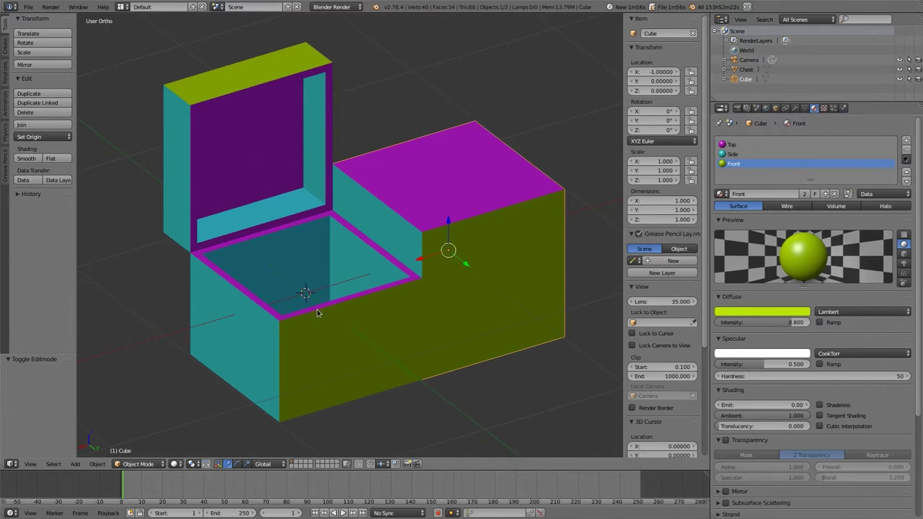
pyautogui.rightClick(317, 312)
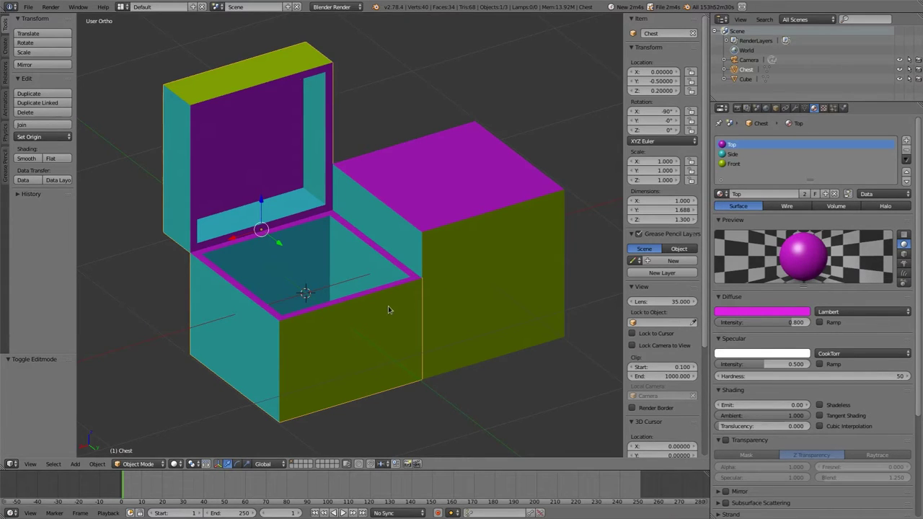
pyautogui.click(733, 154)
pyautogui.click(733, 164)
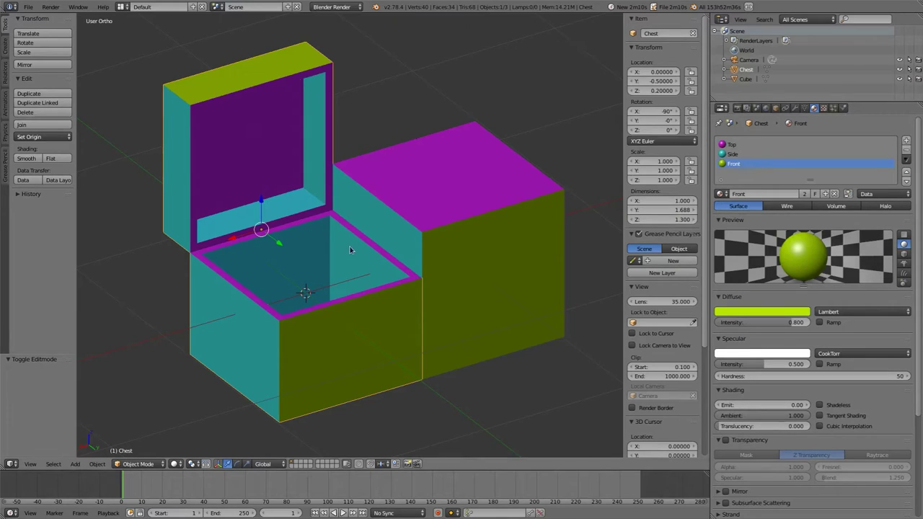
pyautogui.hotkey('ctrl', 'Tab')
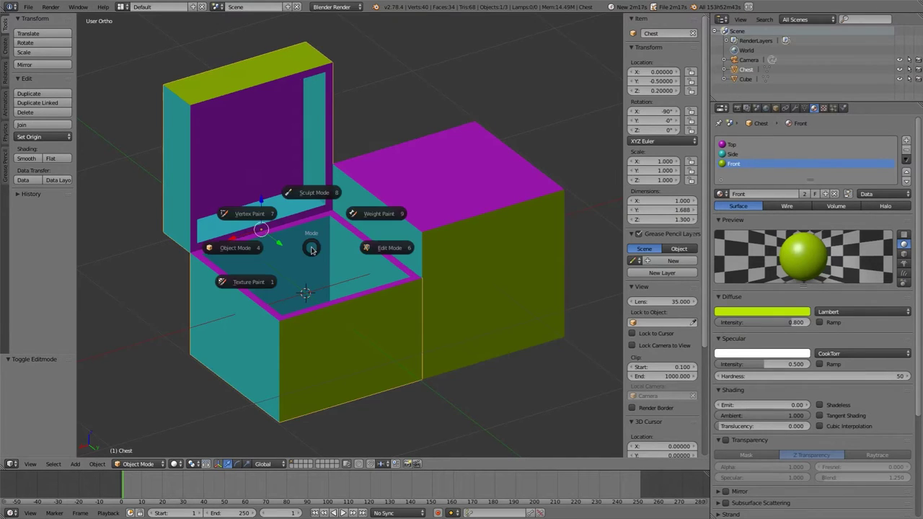
pyautogui.click(375, 251)
# Switch to the UV Editing layout with a 3D View of the chests and deselect all chest faces.
pyautogui.click(123, 7)
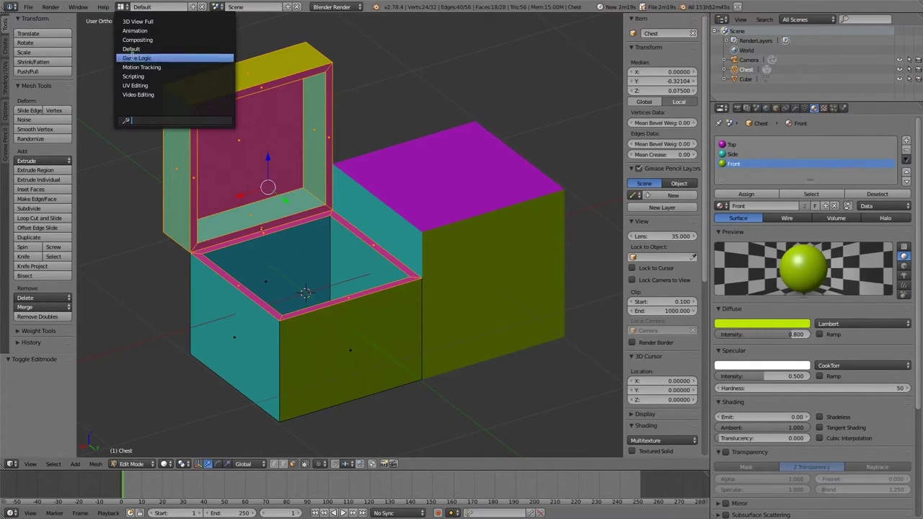
pyautogui.click(137, 85)
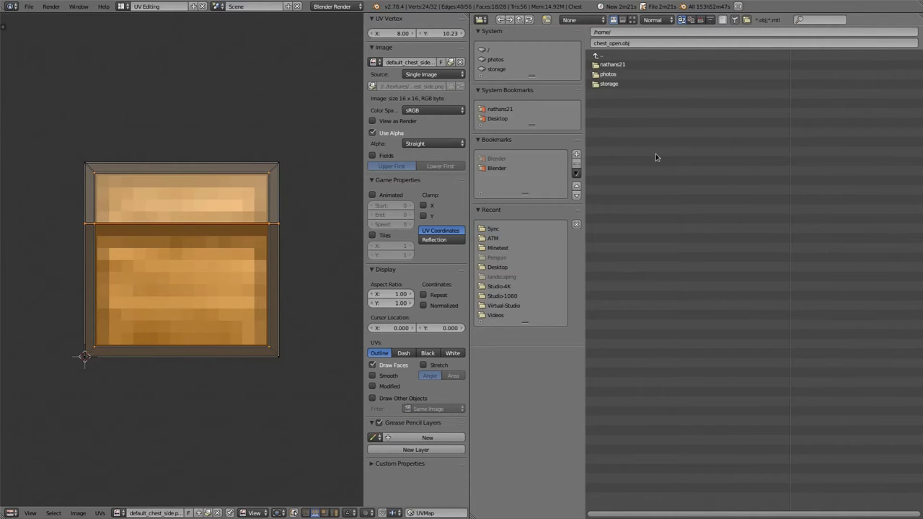
pyautogui.click(483, 22)
pyautogui.click(505, 31)
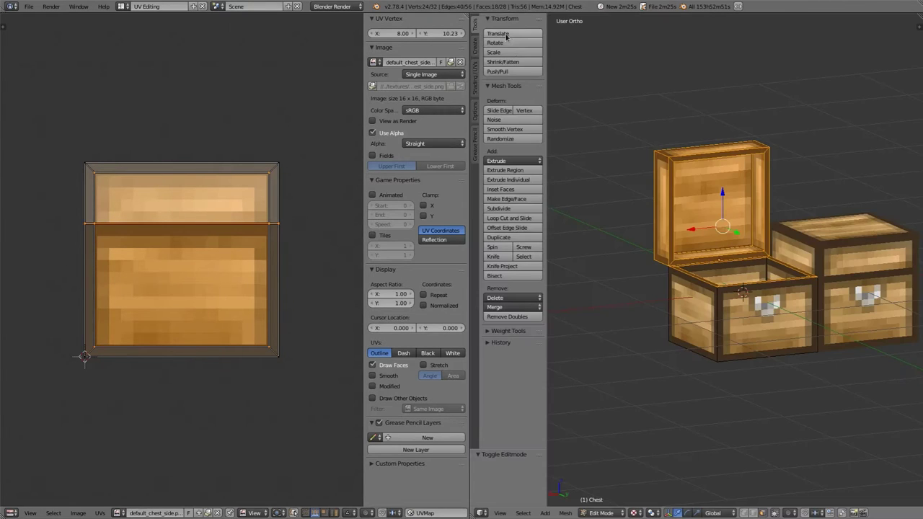
pyautogui.keyDown('shift'); pyautogui.moveTo(754, 220); pyautogui.dragTo(694, 243, button='middle'); pyautogui.keyUp('shift')
pyautogui.press('a')
# Select the open chest's front face and lid top face, then Unwrap them.
pyautogui.rightClick(712, 330)
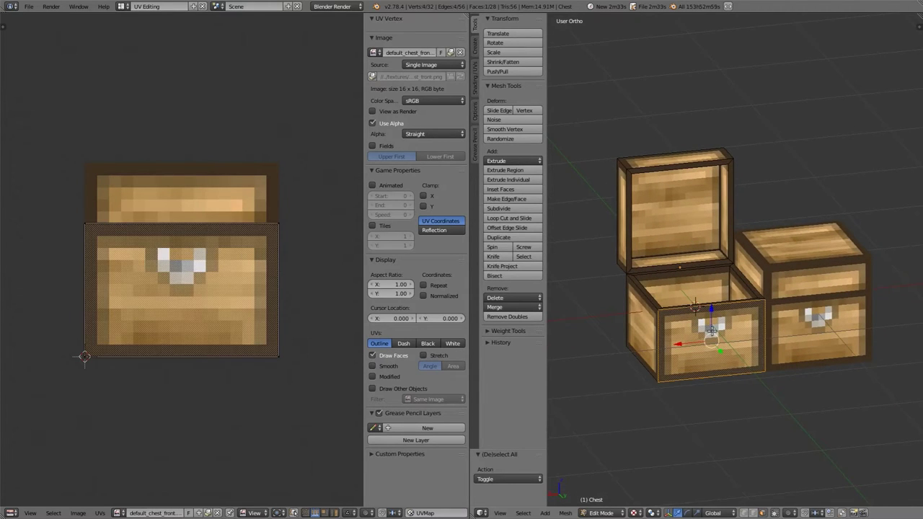
pyautogui.keyDown('shift'); pyautogui.rightClick(680, 159); pyautogui.keyUp('shift')
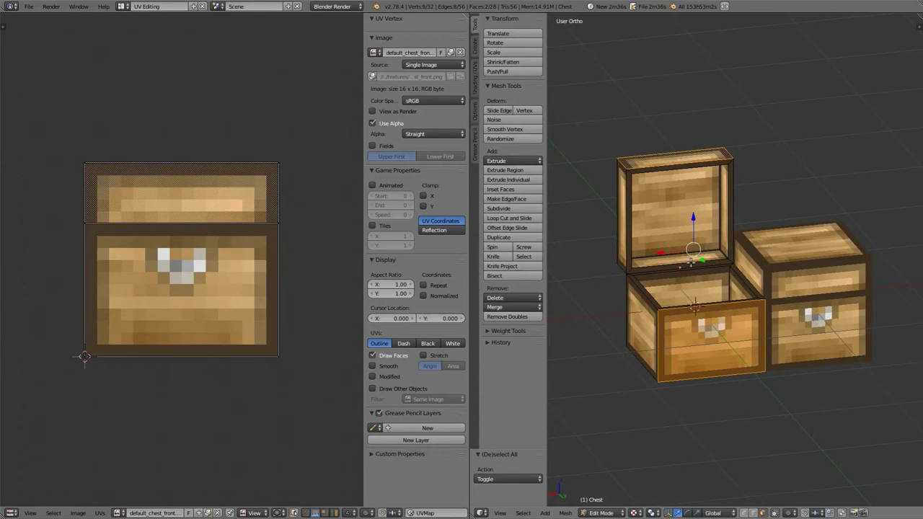
pyautogui.moveTo(690, 262); pyautogui.dragTo(741, 259, button='middle')
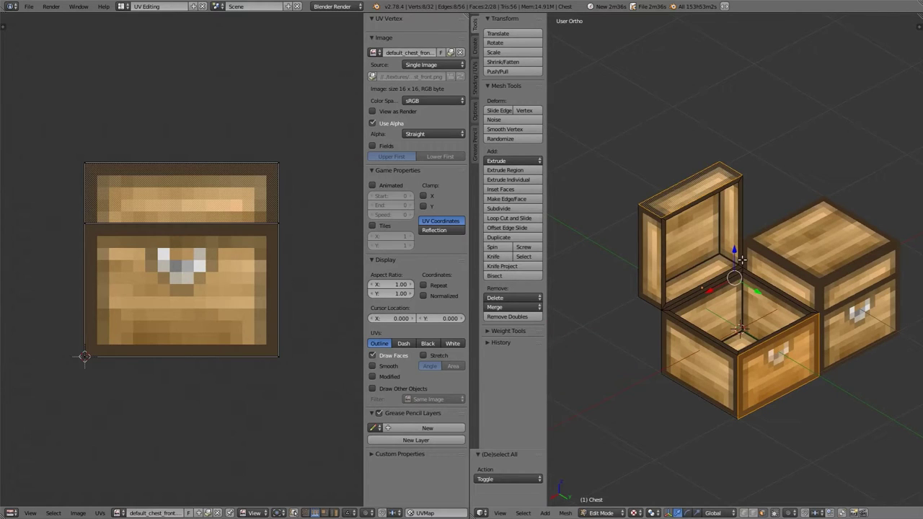
pyautogui.moveTo(741, 260); pyautogui.dragTo(745, 233, button='middle')
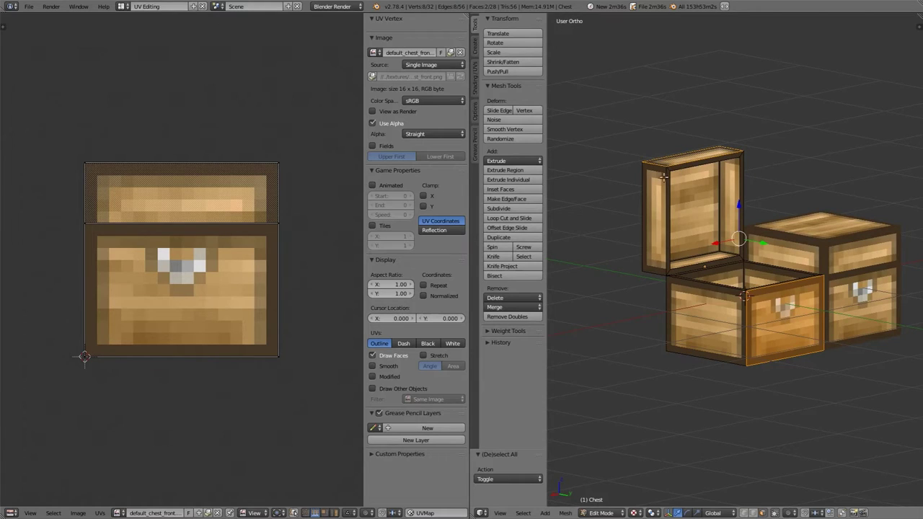
pyautogui.rightClick(784, 322)
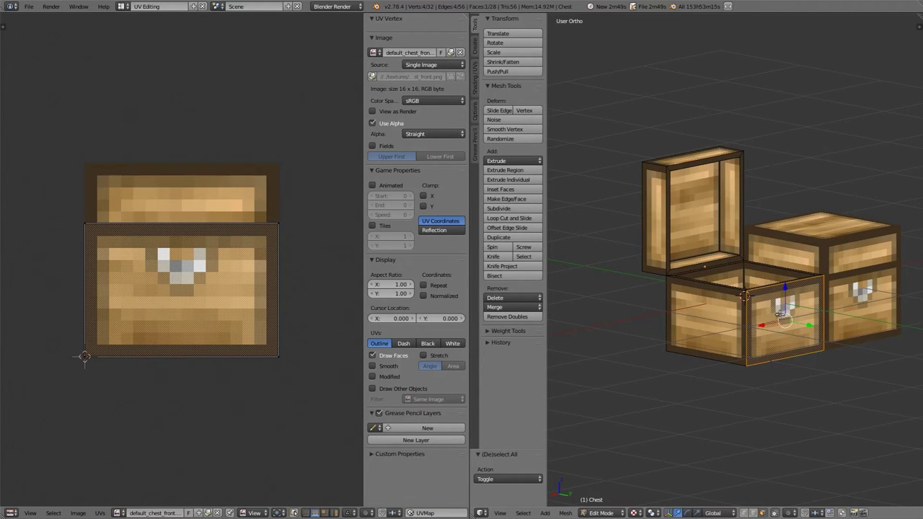
pyautogui.moveTo(702, 206); pyautogui.dragTo(702, 233, button='middle')
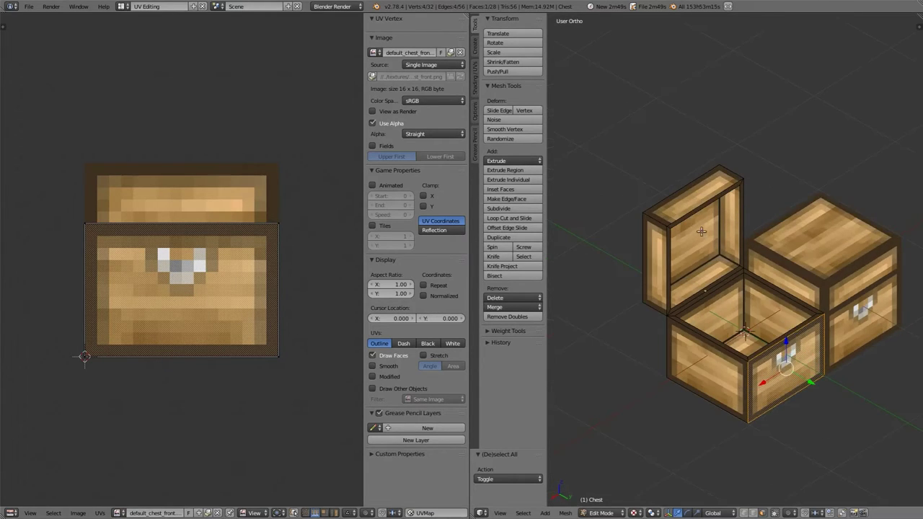
pyautogui.rightClick(696, 200)
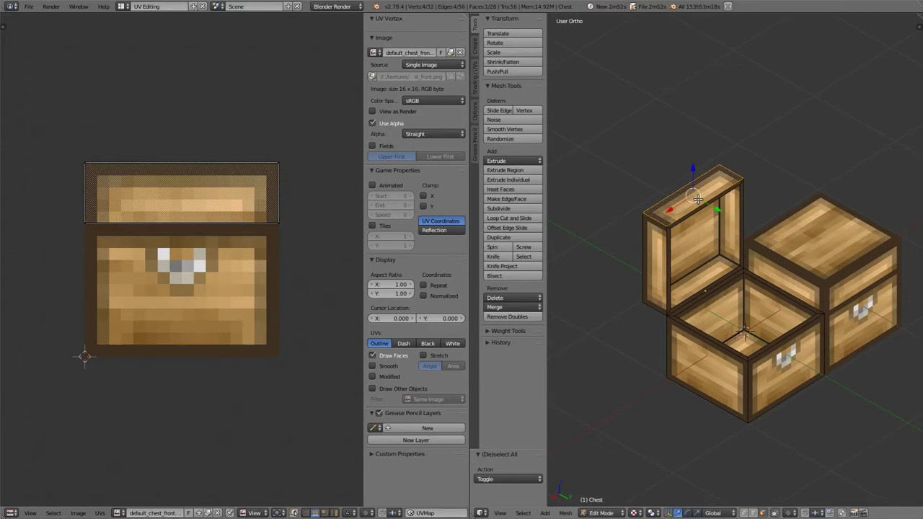
pyautogui.rightClick(783, 353)
pyautogui.keyDown('shift'); pyautogui.rightClick(705, 202); pyautogui.keyUp('shift')
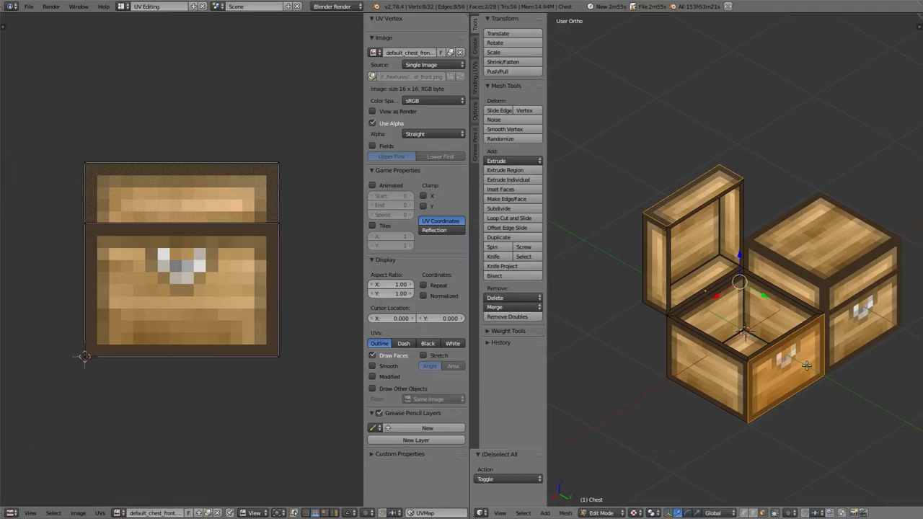
pyautogui.press('u')
pyautogui.click(773, 325)
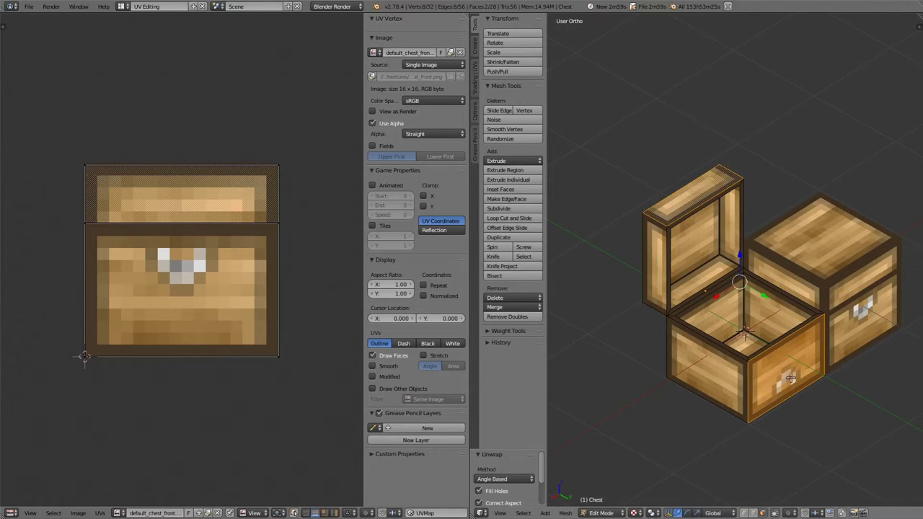
# Orbit to a low front view of the chests and select all the front and lid UVs.
pyautogui.moveTo(794, 380); pyautogui.dragTo(761, 346, button='middle')
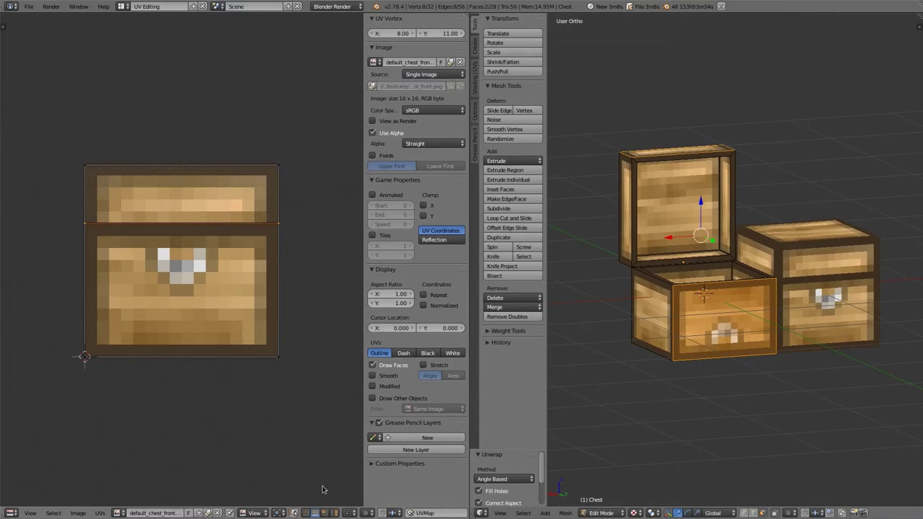
pyautogui.press('a')
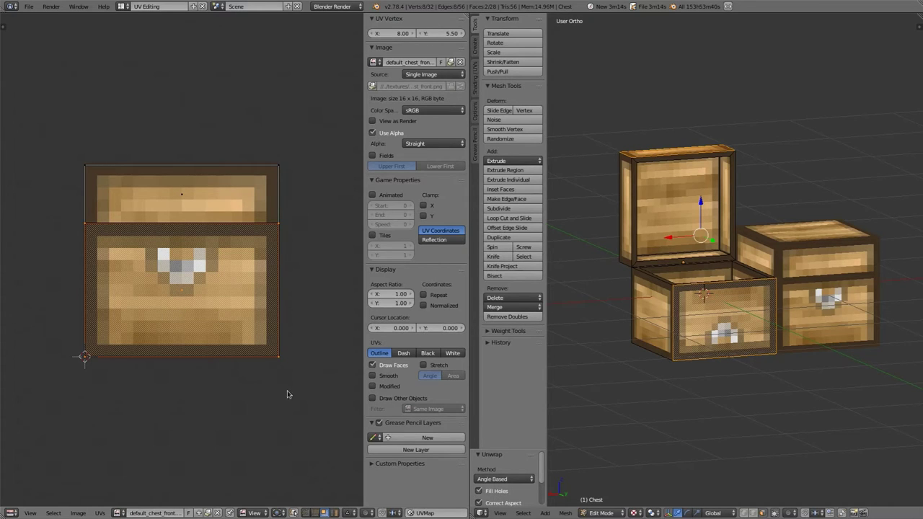
# Switch the UV editor to face selection and rotate the front UV island 180°.
pyautogui.rightClick(280, 358)
pyautogui.rightClick(195, 349)
pyautogui.click(324, 513)
pyautogui.rightClick(170, 291)
pyautogui.press('r')
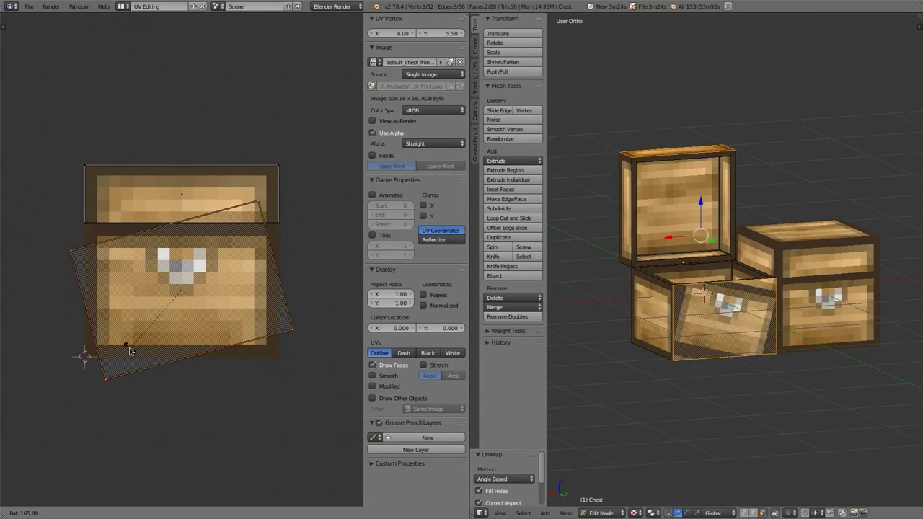
pyautogui.click(111, 341)
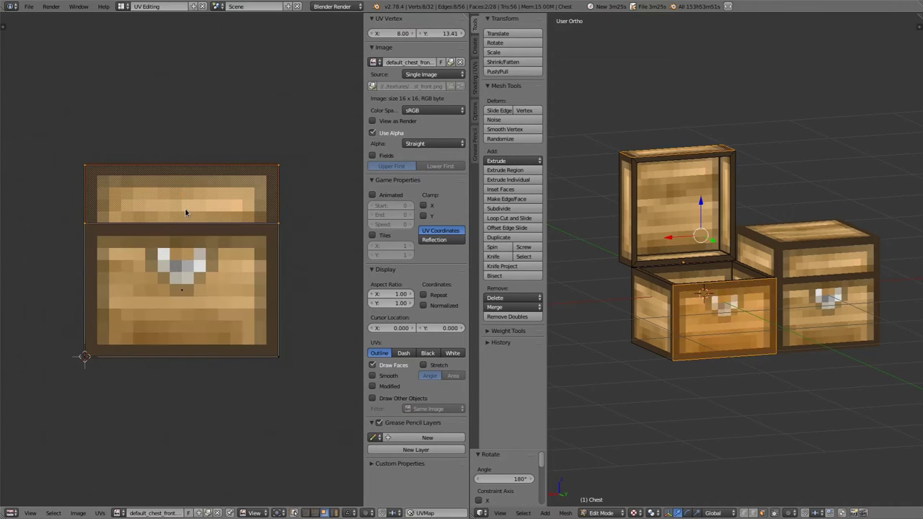
# Zoom in and rotate the lid UV island 180°, leaving the front island in place.
pyautogui.scroll(1, 668, 253)
pyautogui.scroll(1, 656, 209)
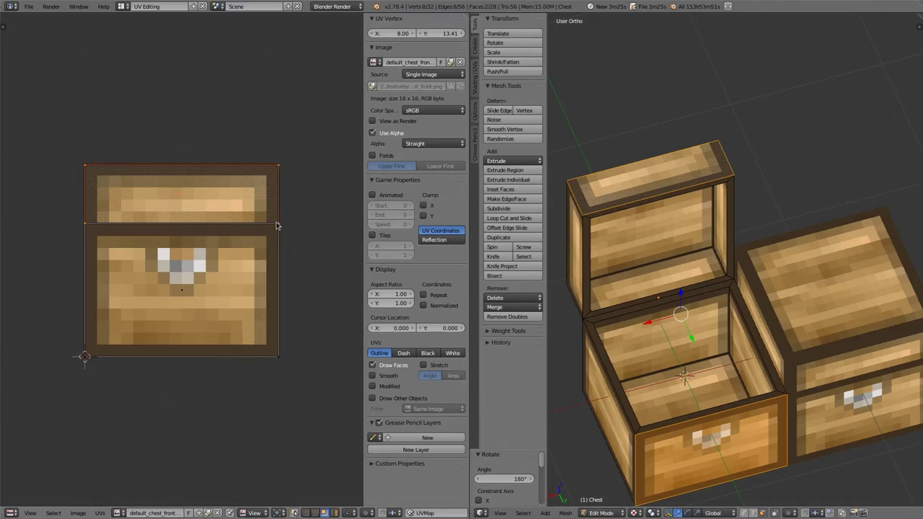
pyautogui.press('r')
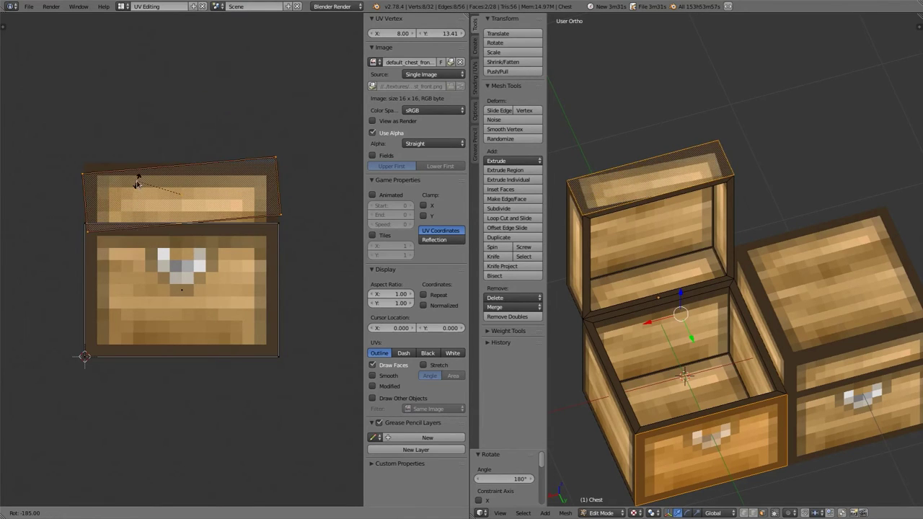
pyautogui.click(139, 182)
pyautogui.rightClick(225, 251)
pyautogui.press('g')
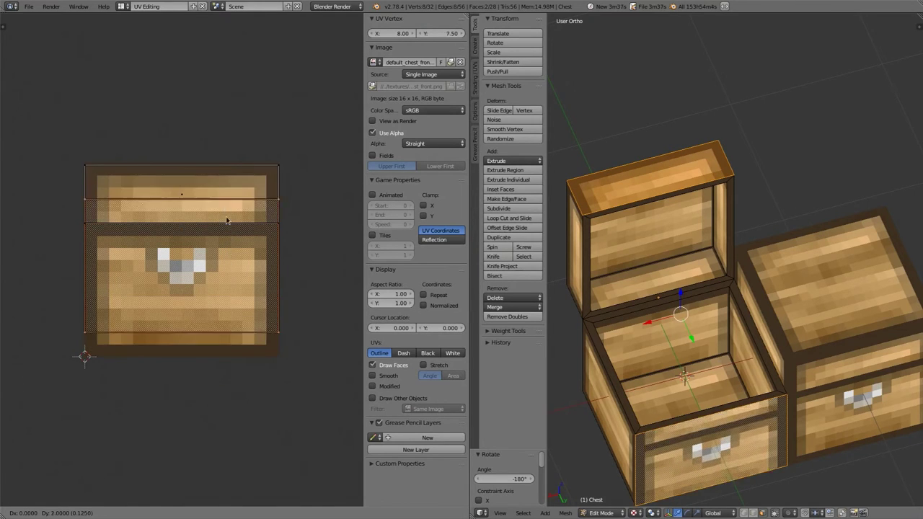
pyautogui.click(223, 275)
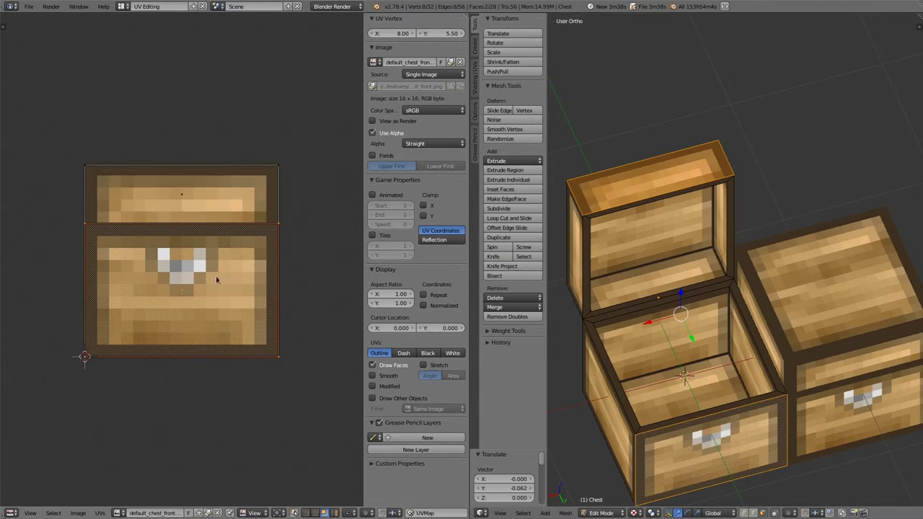
pyautogui.click(100, 512)
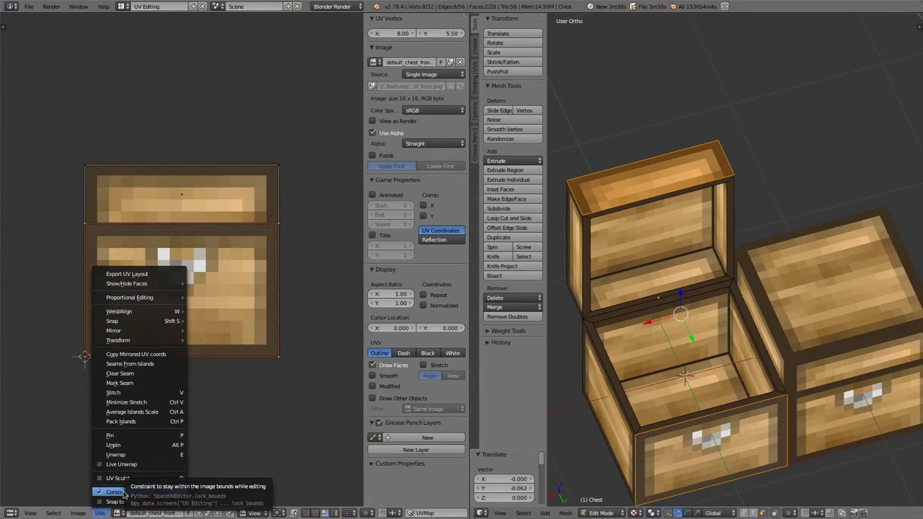
# Turn on Constrain to Image Bounds, then test-move the front UV island and undo it.
pyautogui.click(166, 494)
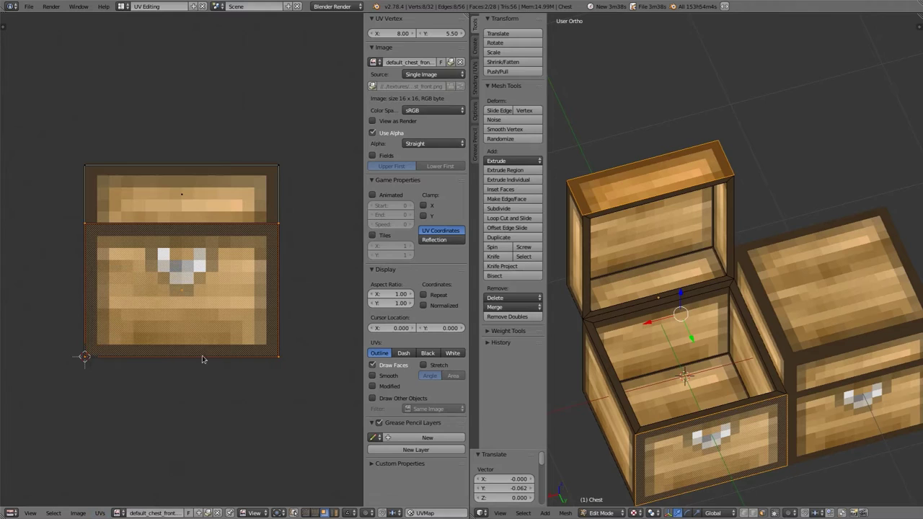
pyautogui.press('g')
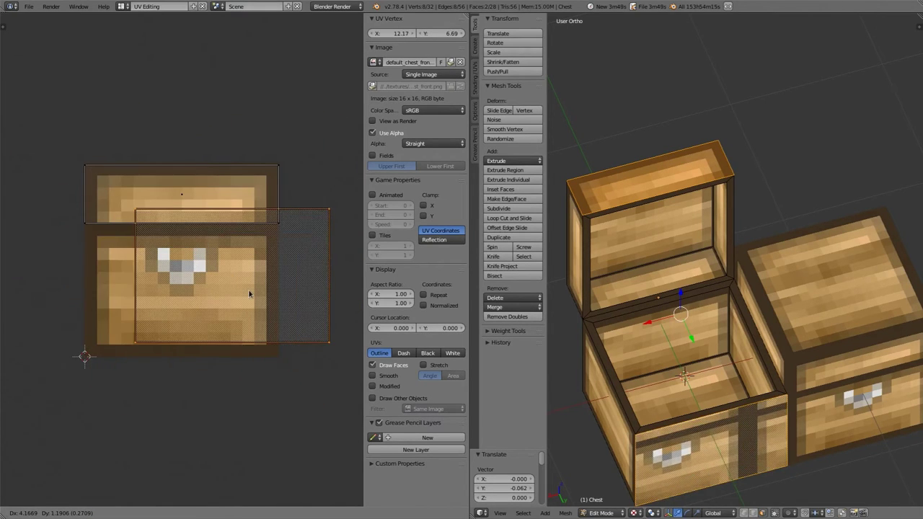
pyautogui.click(267, 283)
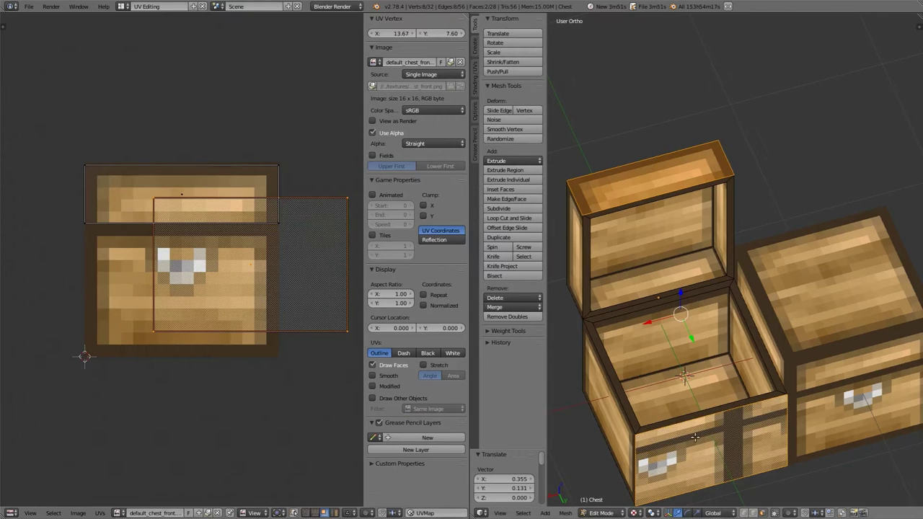
pyautogui.hotkey('ctrl', 'z')
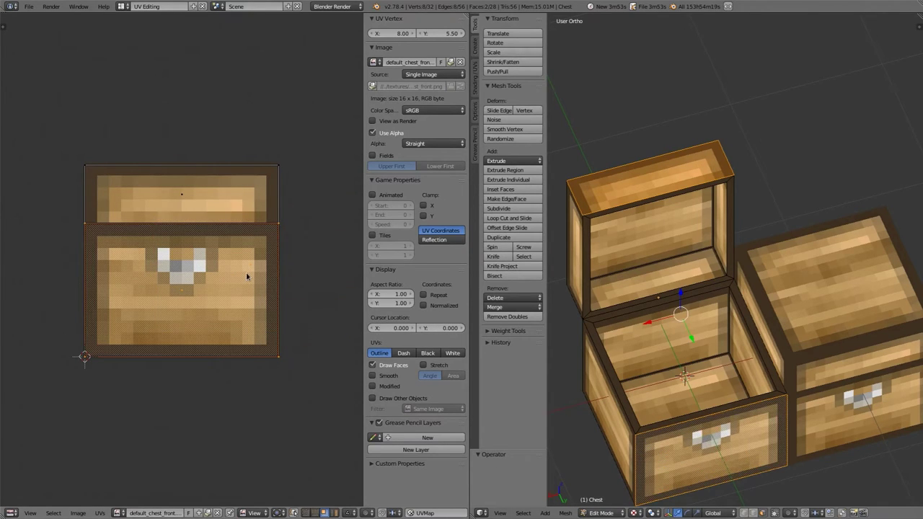
# Turn on Snap to Pixels and move the front UV island onto the pixel grid.
pyautogui.click(99, 513)
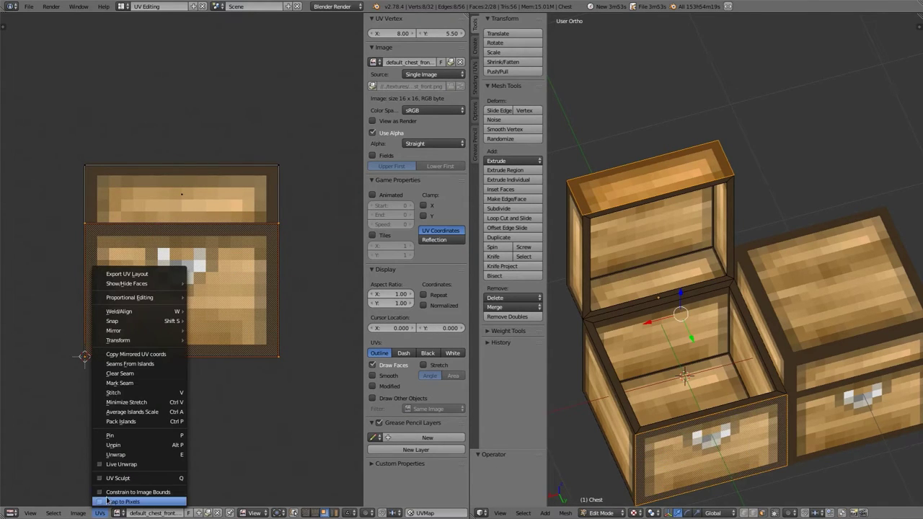
pyautogui.click(109, 494)
pyautogui.press('g')
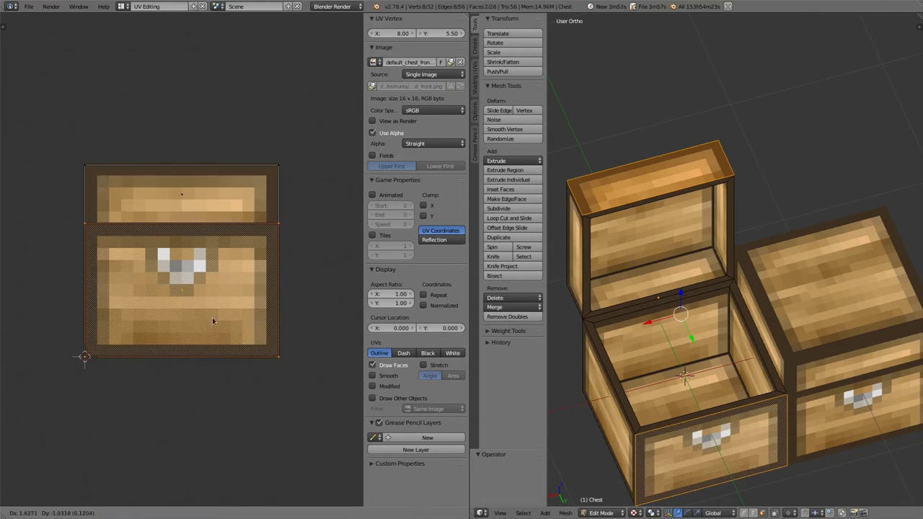
pyautogui.click(241, 315)
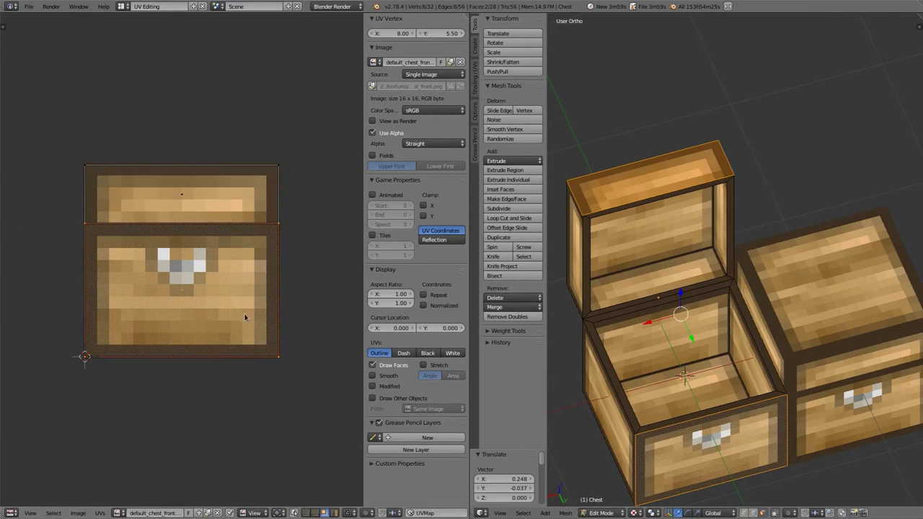
# Deselect all UVs and faces, then select a side face of the open chest.
pyautogui.press('a')
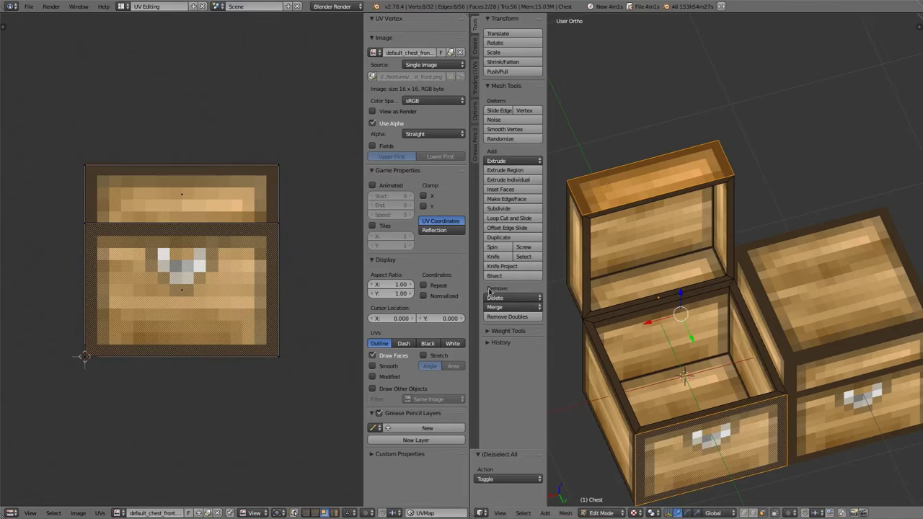
pyautogui.press('a')
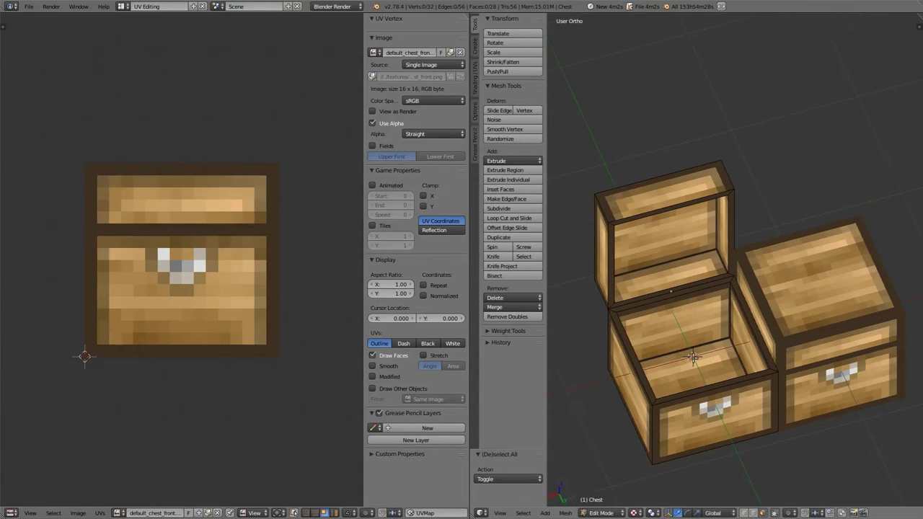
pyautogui.moveTo(694, 350); pyautogui.dragTo(743, 312, button='middle')
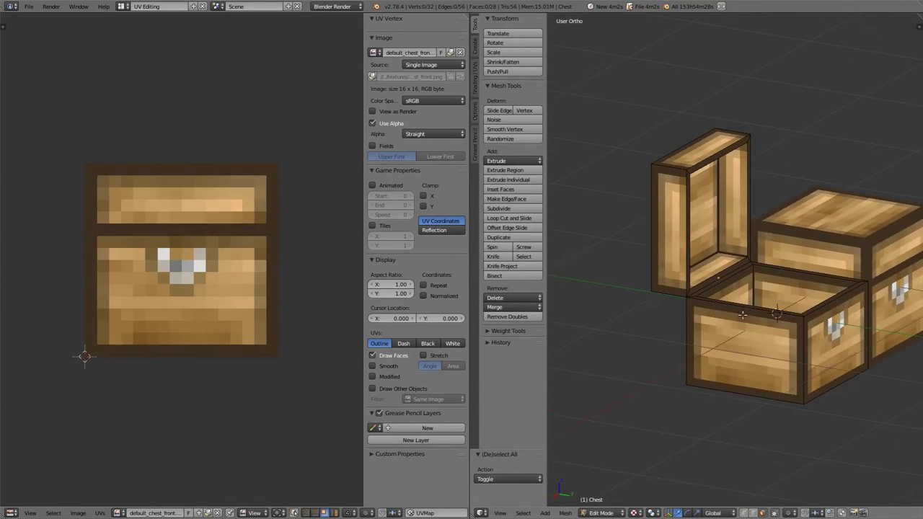
pyautogui.rightClick(743, 324)
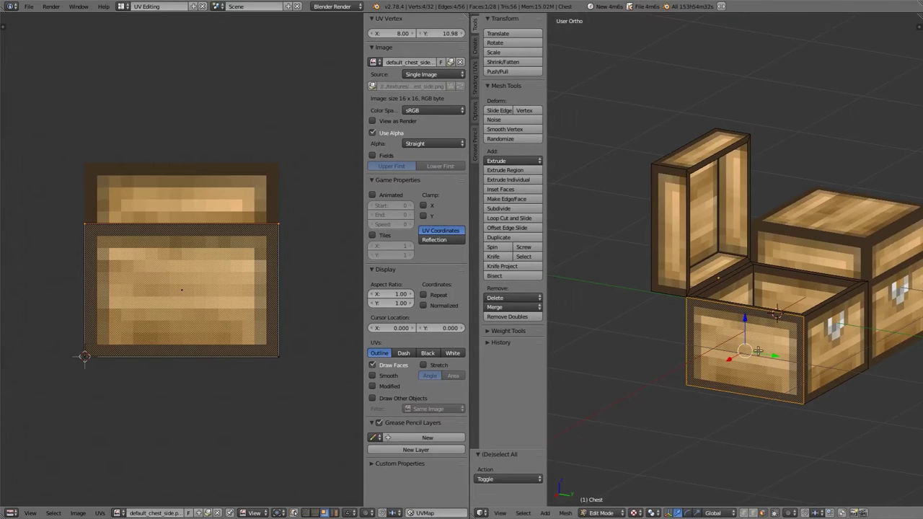